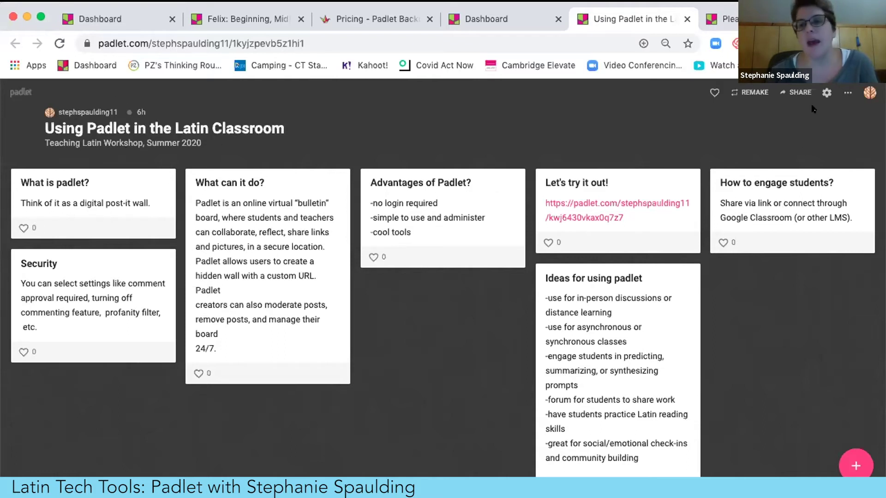
Examine the sharing, privacy and export options of the Using Padlet in the Latin Classroom board, and close them
{"action": "left_click", "coordinate": [790, 94]}
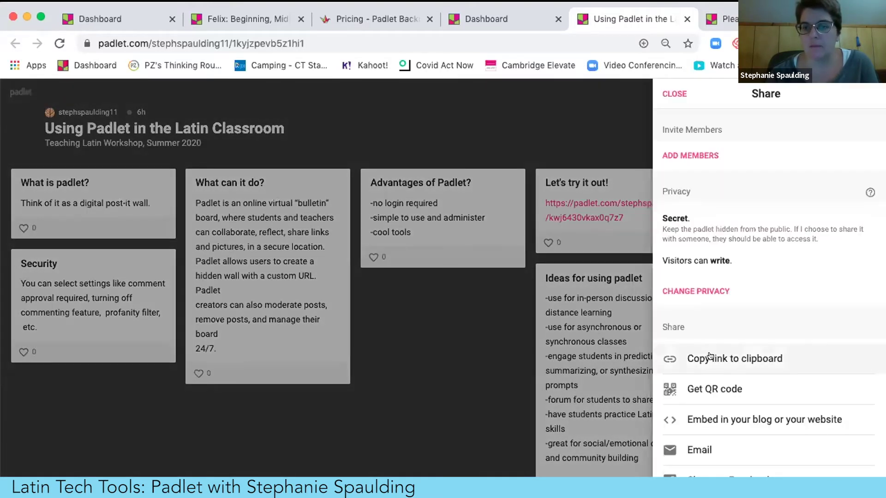
{"action": "scroll", "coordinate": [709, 356], "scroll_direction": "down", "scroll_amount": 4}
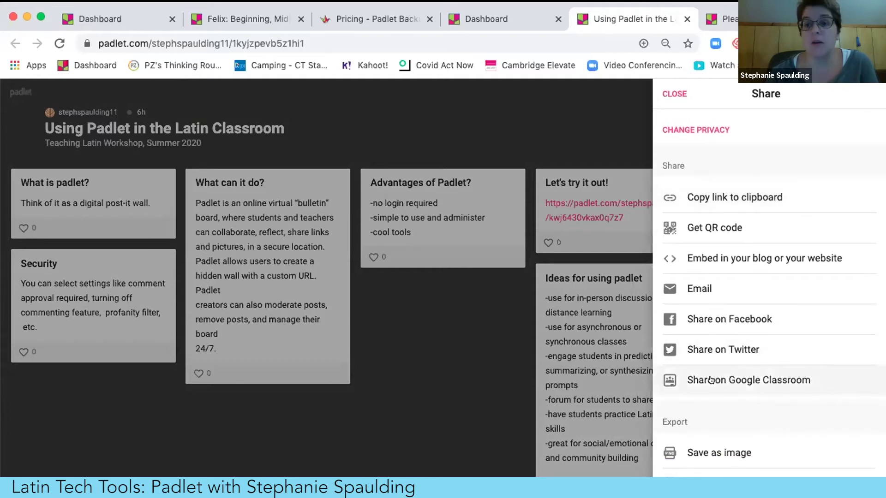
{"action": "scroll", "coordinate": [714, 380], "scroll_direction": "down", "scroll_amount": 3}
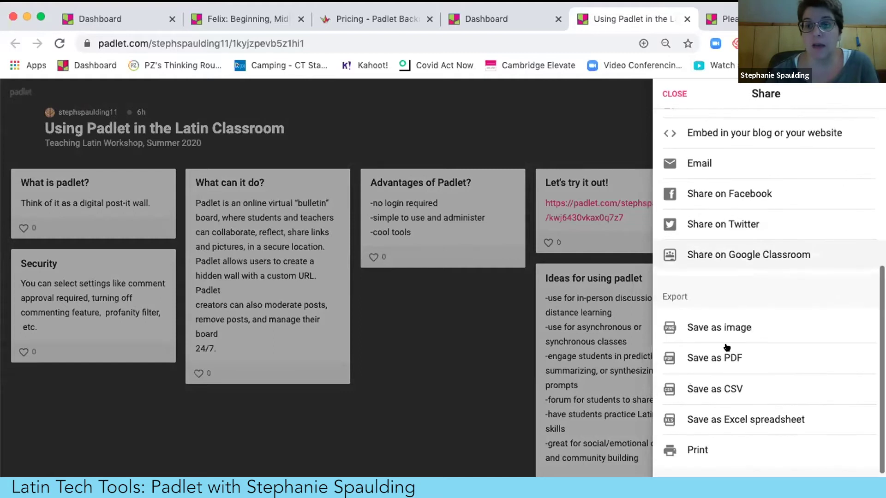
{"action": "scroll", "coordinate": [720, 462], "scroll_direction": "up", "scroll_amount": 2}
{"action": "scroll", "coordinate": [705, 311], "scroll_direction": "down", "scroll_amount": 1}
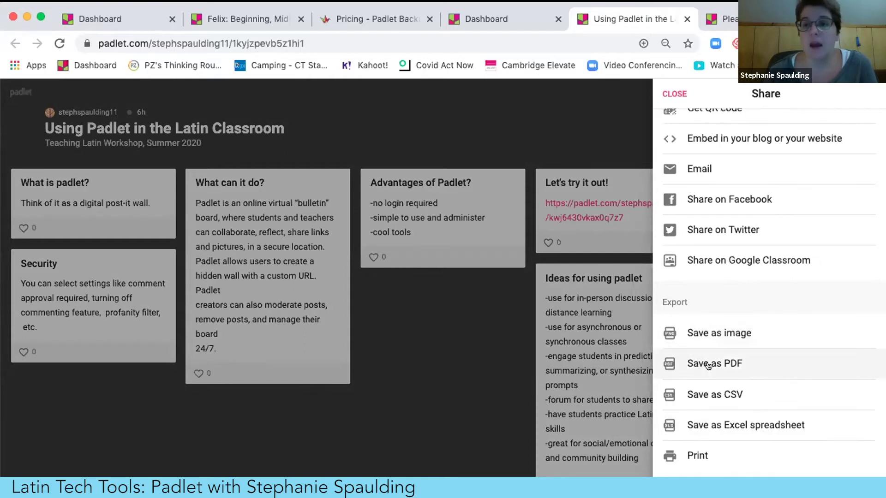
{"action": "scroll", "coordinate": [709, 366], "scroll_direction": "up", "scroll_amount": 2}
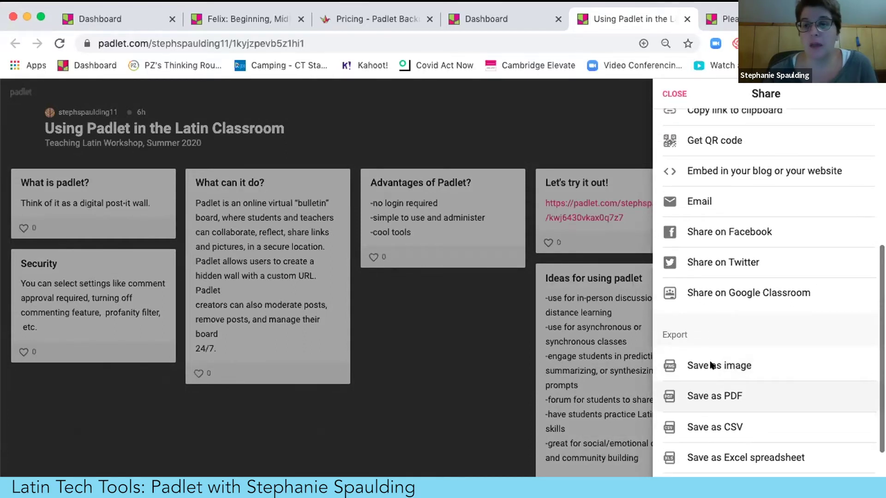
{"action": "scroll", "coordinate": [710, 366], "scroll_direction": "up", "scroll_amount": 5}
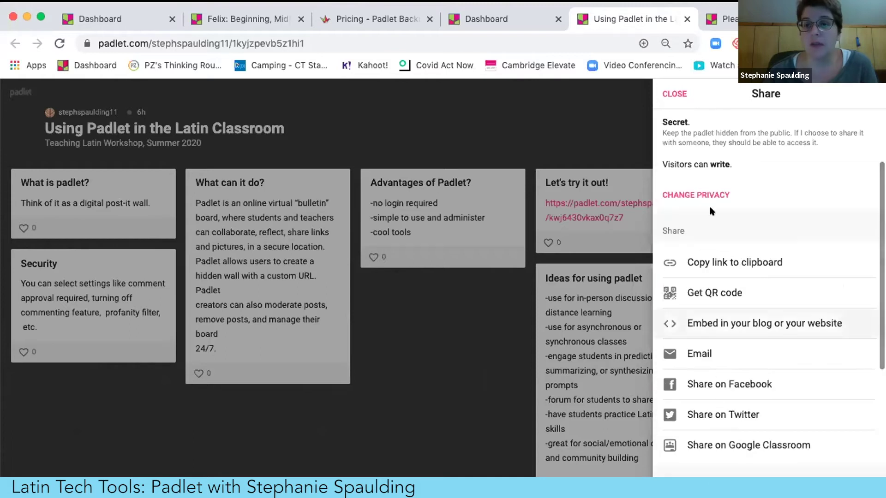
{"action": "left_click", "coordinate": [675, 95]}
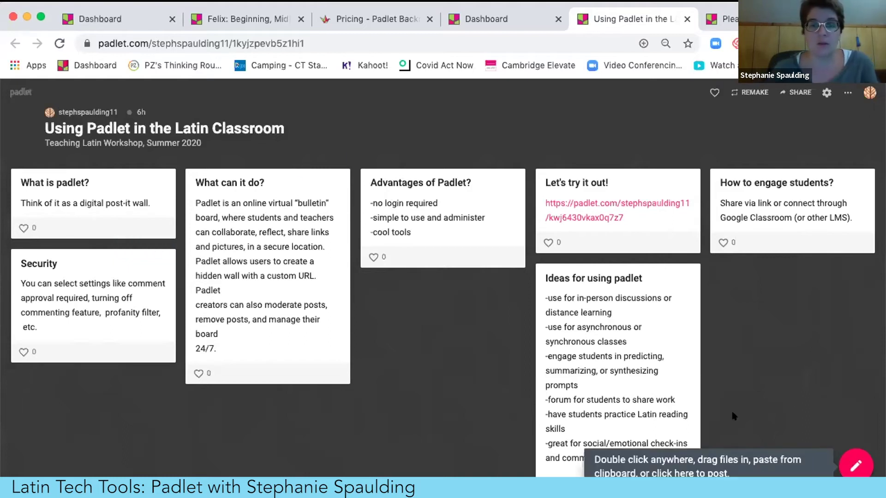
Add a new post to the board with a first name as its title and no body text
{"action": "left_click", "coordinate": [853, 463]}
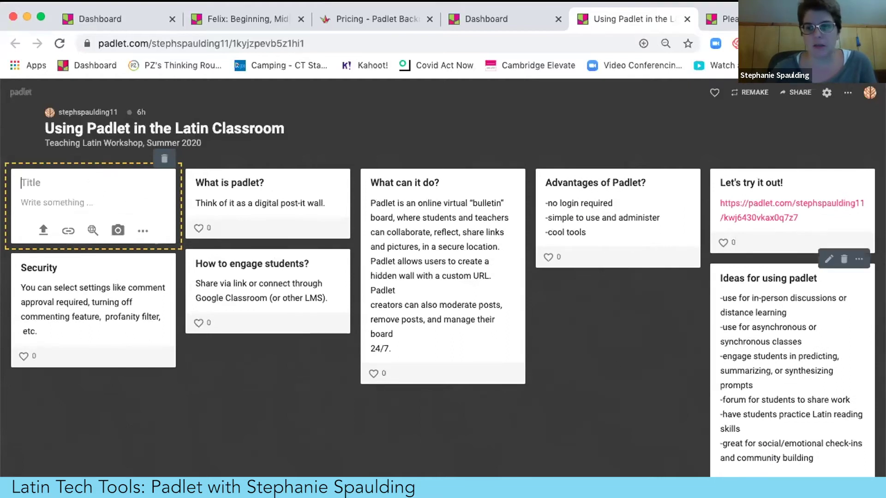
{"action": "scroll", "coordinate": [573, 410], "scroll_direction": "down", "scroll_amount": 3}
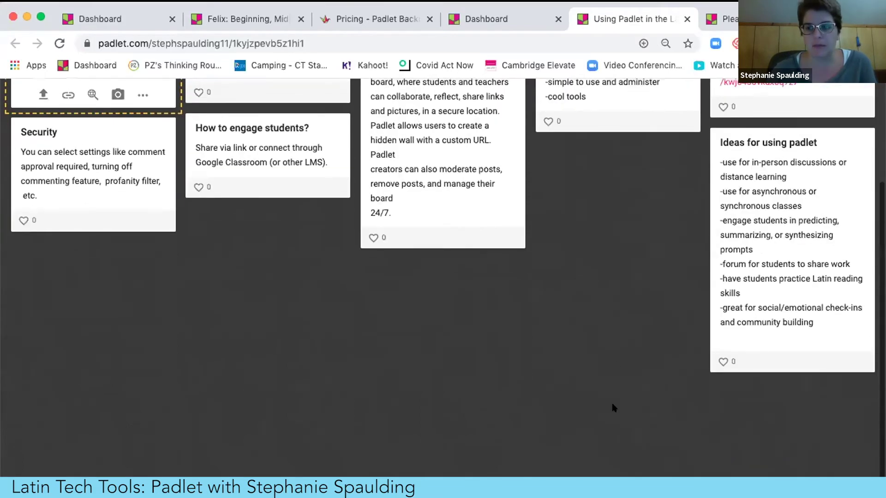
{"action": "scroll", "coordinate": [594, 372], "scroll_direction": "up", "scroll_amount": 3}
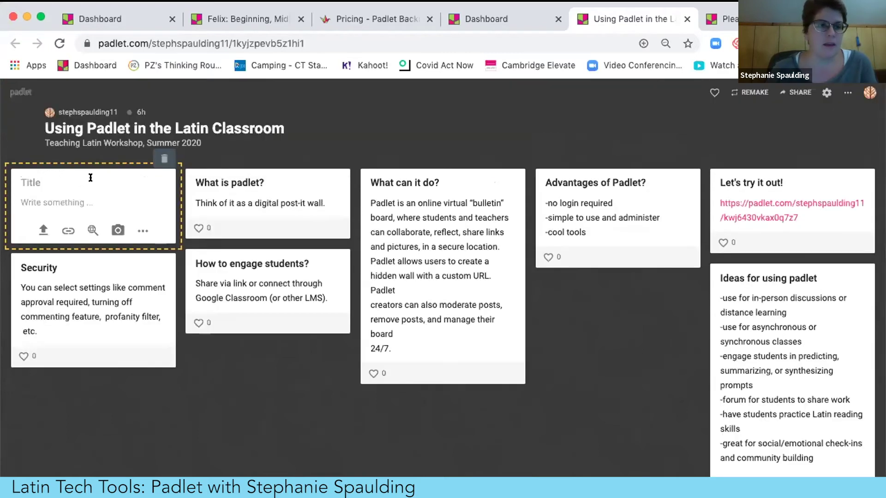
{"action": "type", "text": "Steph"}
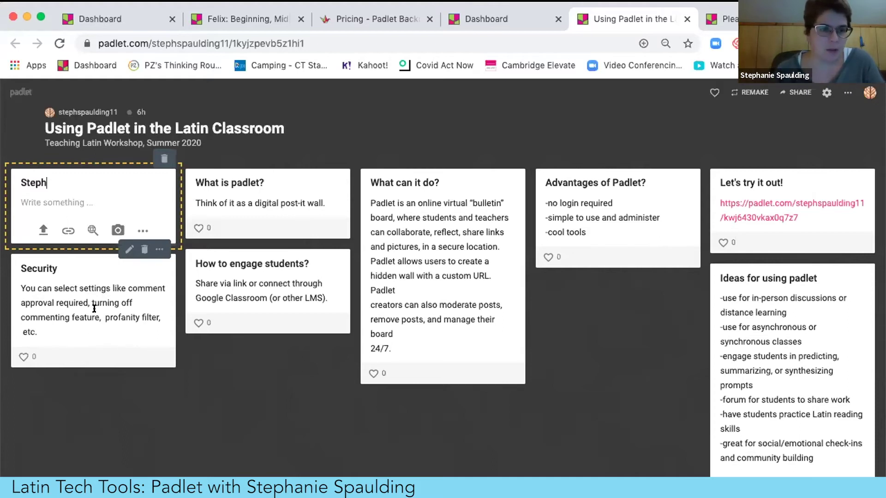
{"action": "scroll", "coordinate": [94, 308], "scroll_direction": "down", "scroll_amount": 1}
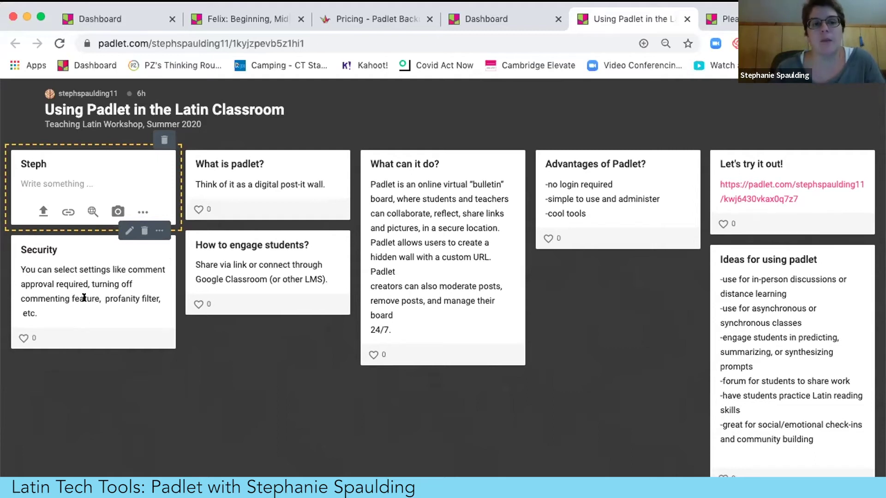
{"action": "mouse_move", "coordinate": [94, 298]}
{"action": "left_mouse_down"}
{"action": "mouse_move", "coordinate": [46, 298]}
{"action": "mouse_move", "coordinate": [100, 298]}
{"action": "left_mouse_up"}
{"action": "left_click", "coordinate": [140, 375]}
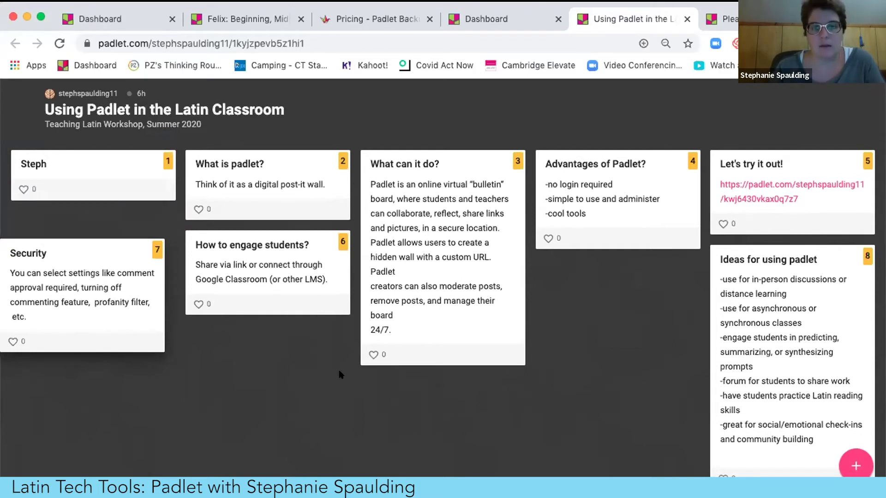
{"action": "left_click", "coordinate": [142, 296]}
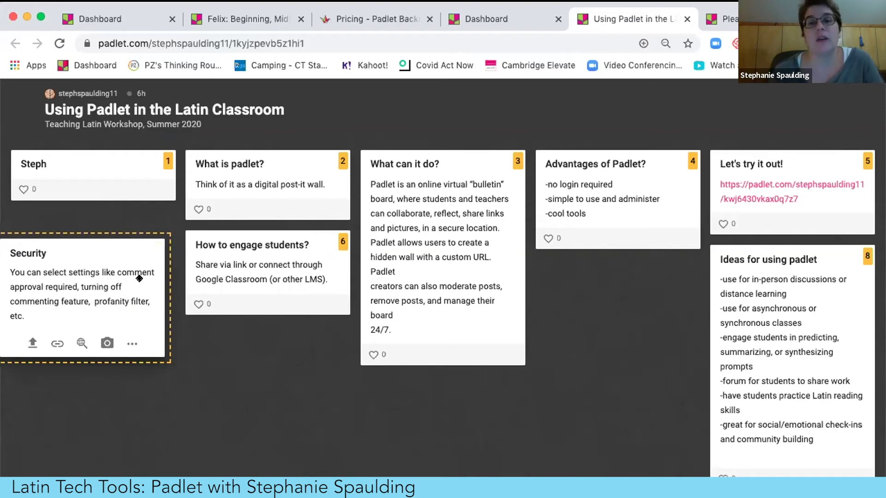
{"action": "scroll", "coordinate": [75, 277], "scroll_direction": "down", "scroll_amount": 1}
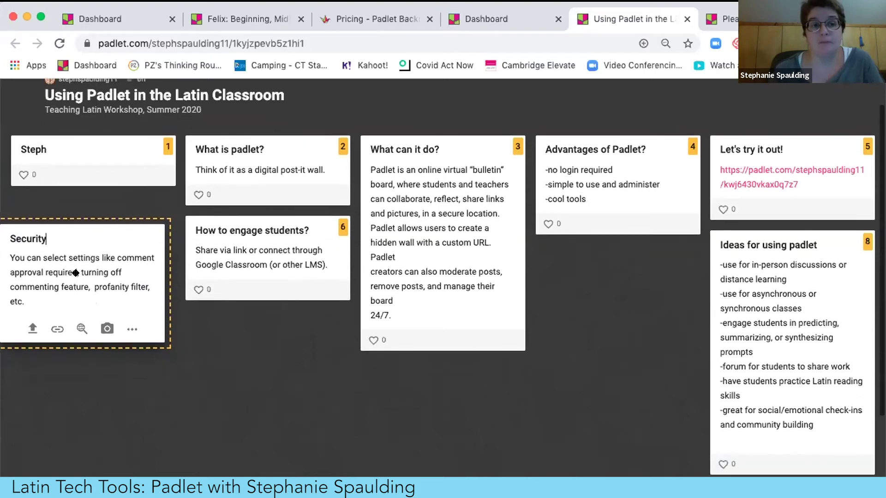
{"action": "scroll", "coordinate": [75, 272], "scroll_direction": "up", "scroll_amount": 2}
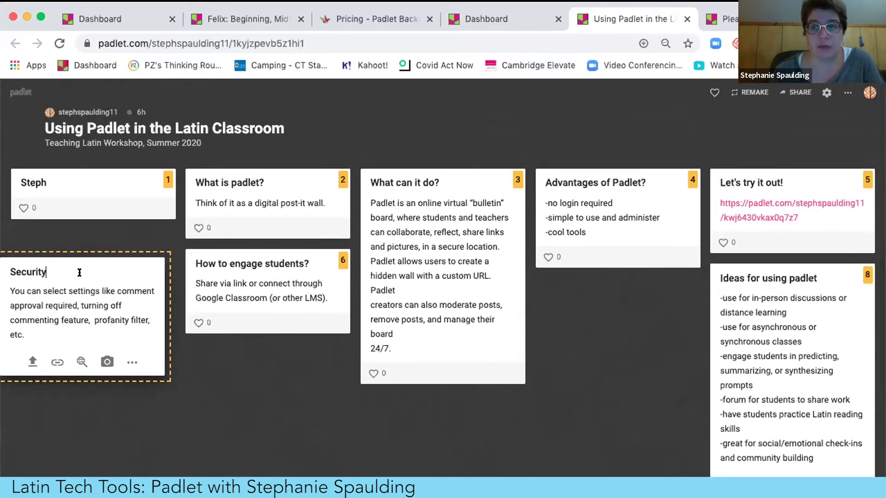
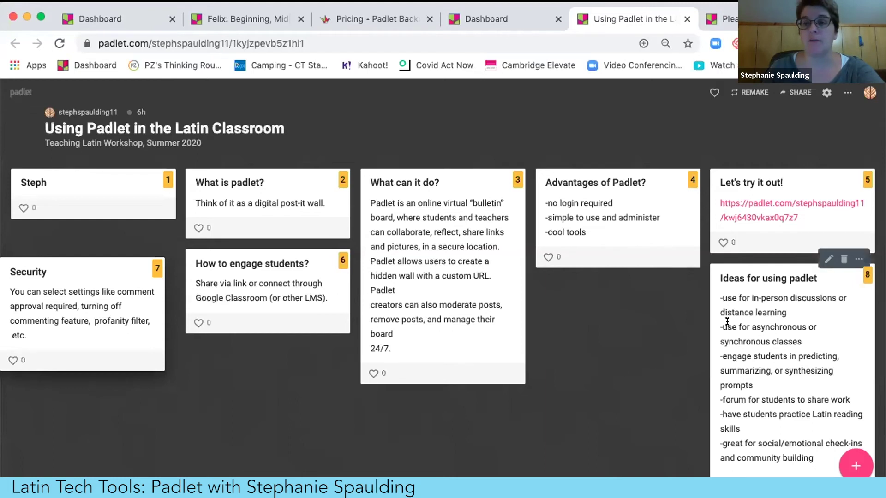
Switch to the Felix: Beginning, Middle, End padlet and look over the student posts awaiting approval
{"action": "scroll", "coordinate": [622, 384], "scroll_direction": "down", "scroll_amount": 1}
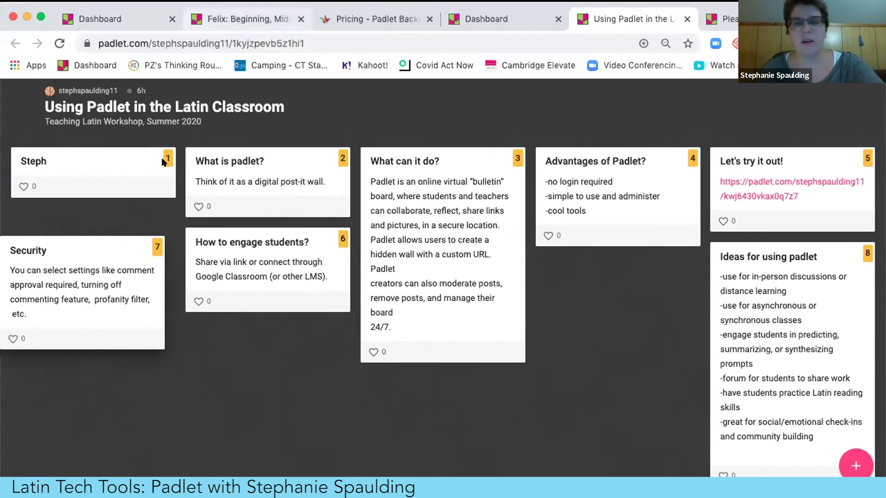
{"action": "key", "text": "super+2"}
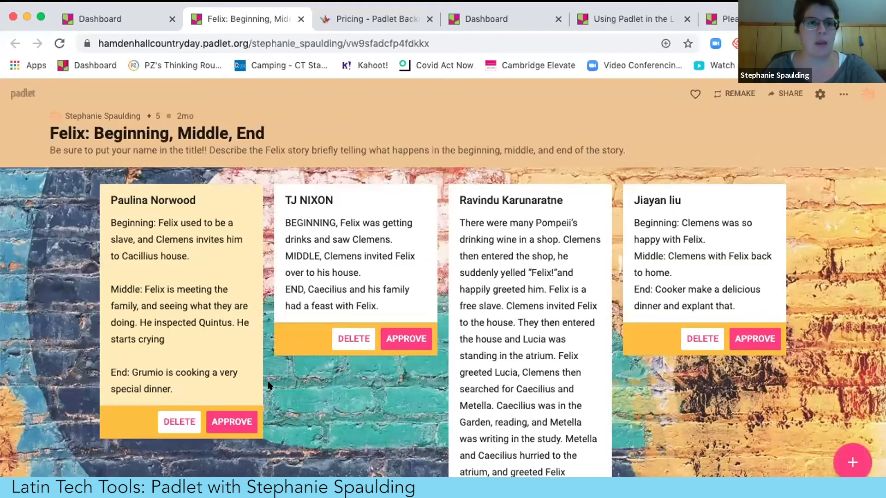
{"action": "mouse_move", "coordinate": [269, 386]}
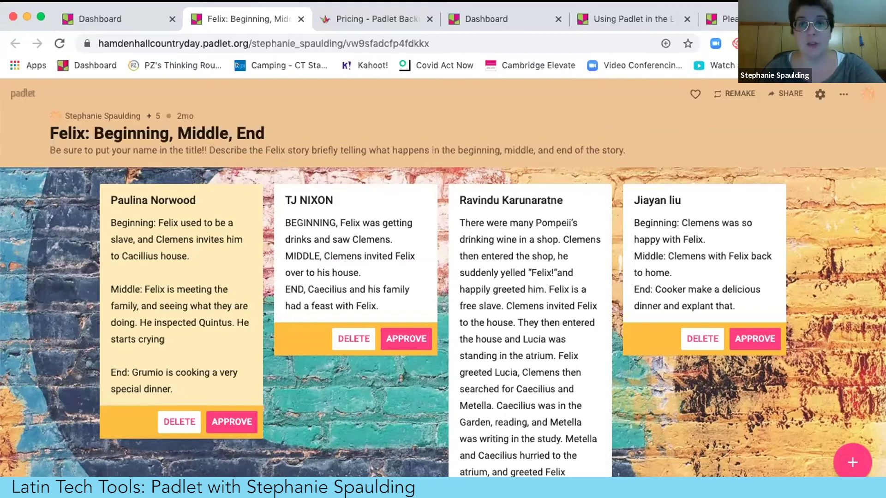
{"action": "scroll", "coordinate": [295, 340], "scroll_direction": "down", "scroll_amount": 5}
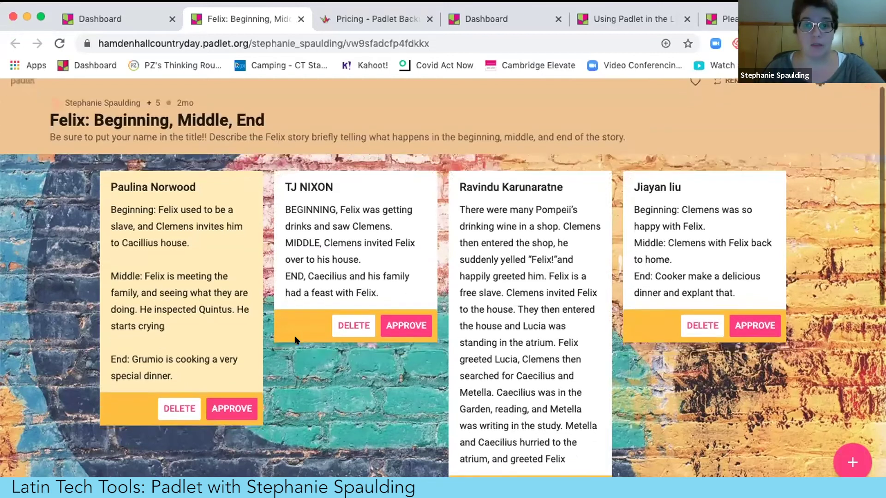
{"action": "scroll", "coordinate": [295, 340], "scroll_direction": "up", "scroll_amount": 3}
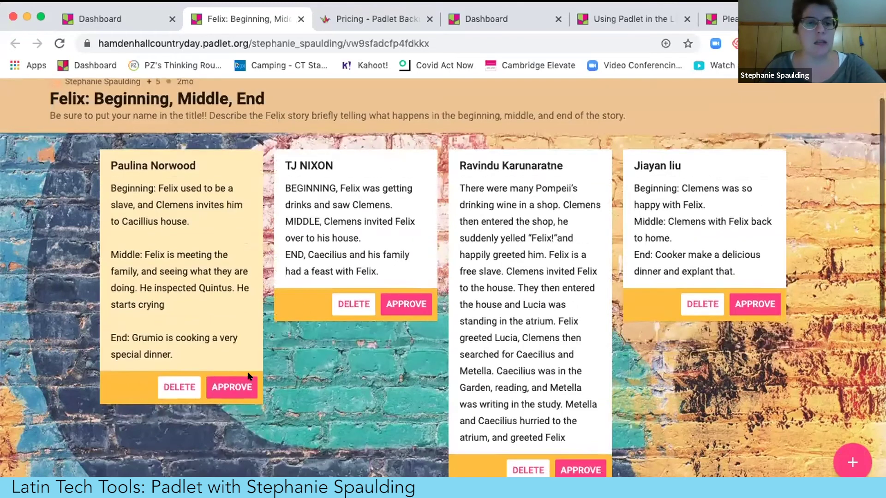
{"action": "scroll", "coordinate": [390, 291], "scroll_direction": "down", "scroll_amount": 1}
{"action": "scroll", "coordinate": [570, 394], "scroll_direction": "down", "scroll_amount": 1}
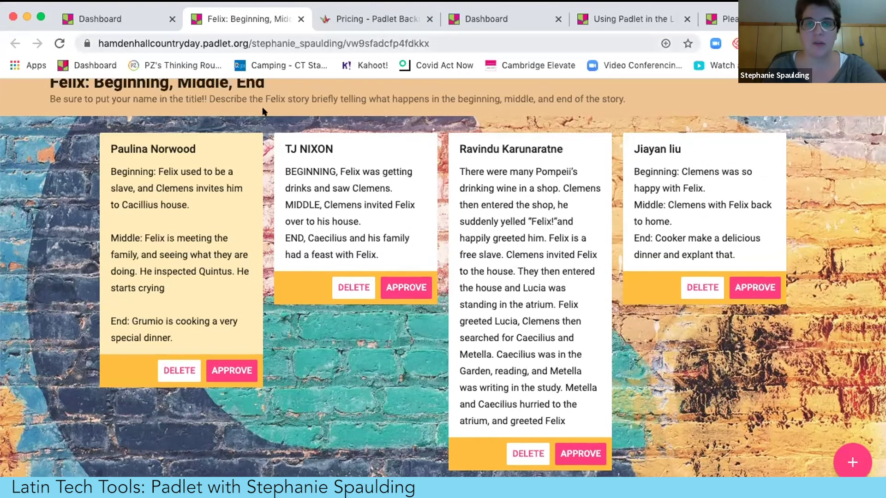
Open the padlet asking why Caecilius laughed so hard from the school dashboard and read through the student responses
{"action": "key", "text": "ctrl+shift+Tab"}
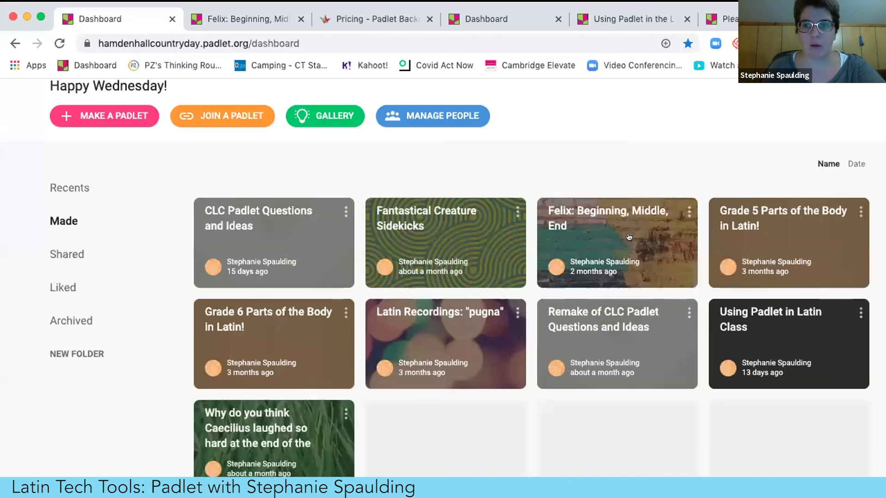
{"action": "left_click", "coordinate": [275, 431]}
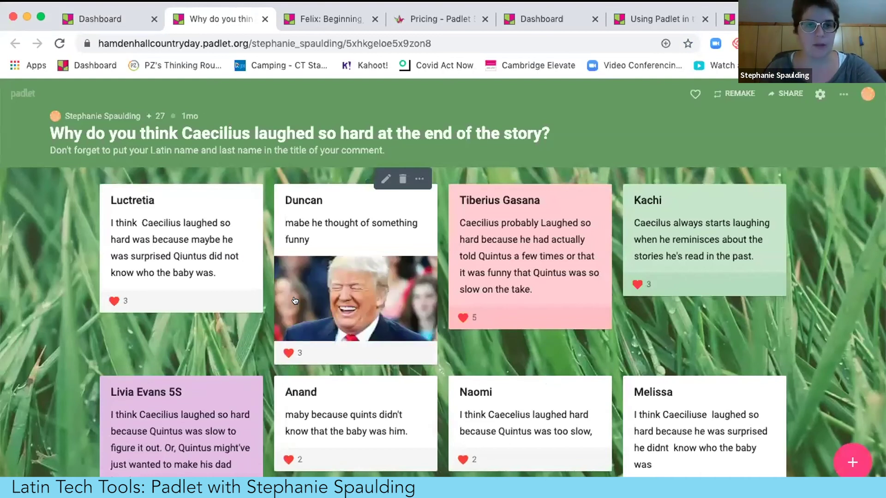
{"action": "scroll", "coordinate": [294, 301], "scroll_direction": "down", "scroll_amount": 1}
{"action": "scroll", "coordinate": [295, 301], "scroll_direction": "down", "scroll_amount": 3}
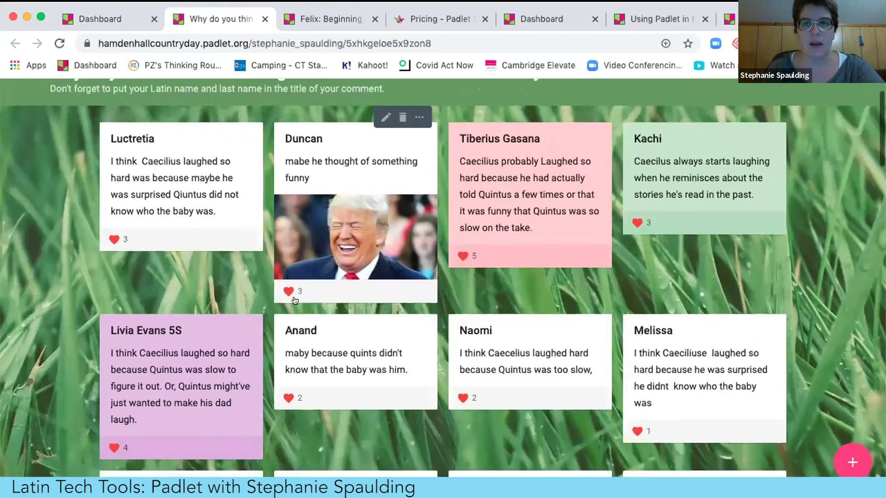
{"action": "scroll", "coordinate": [295, 301], "scroll_direction": "down", "scroll_amount": 2}
{"action": "scroll", "coordinate": [295, 299], "scroll_direction": "up", "scroll_amount": 5}
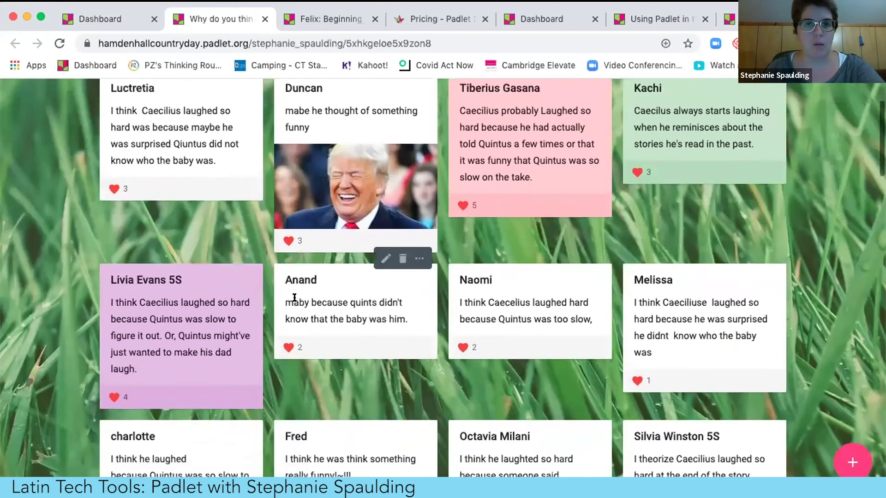
{"action": "scroll", "coordinate": [294, 297], "scroll_direction": "down", "scroll_amount": 6}
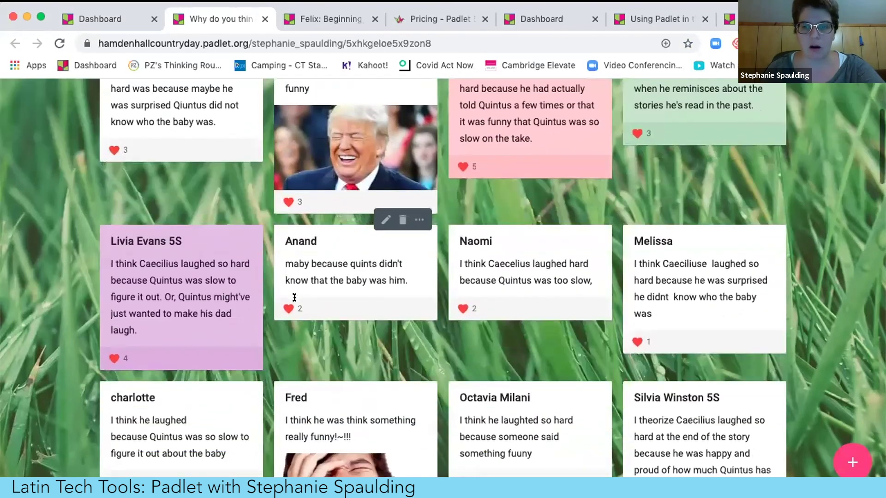
{"action": "scroll", "coordinate": [294, 297], "scroll_direction": "down", "scroll_amount": 2}
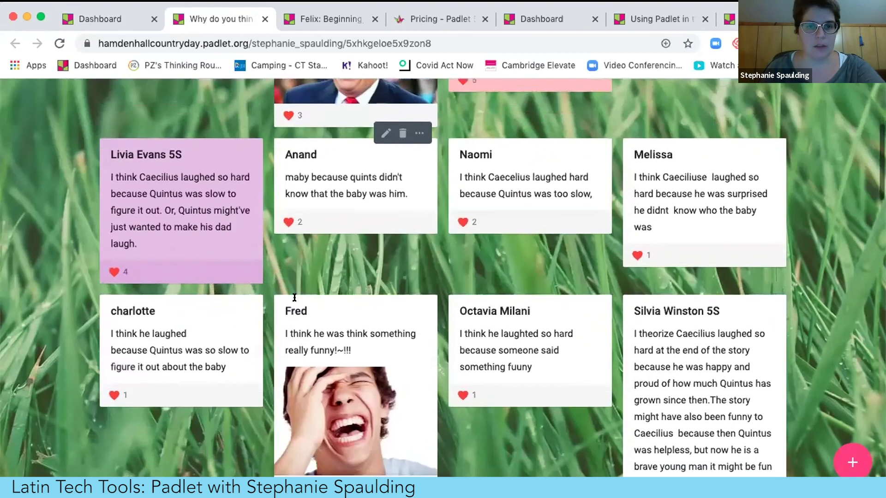
{"action": "scroll", "coordinate": [293, 299], "scroll_direction": "down", "scroll_amount": 2}
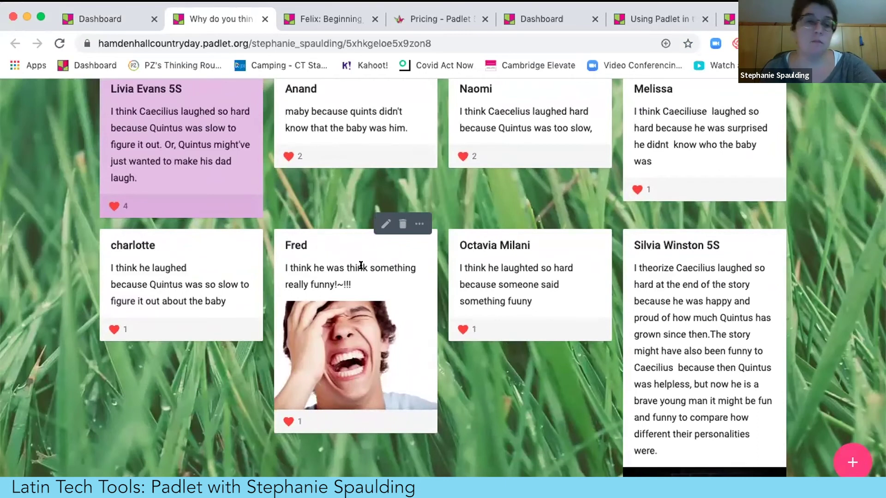
{"action": "scroll", "coordinate": [362, 269], "scroll_direction": "up", "scroll_amount": 1}
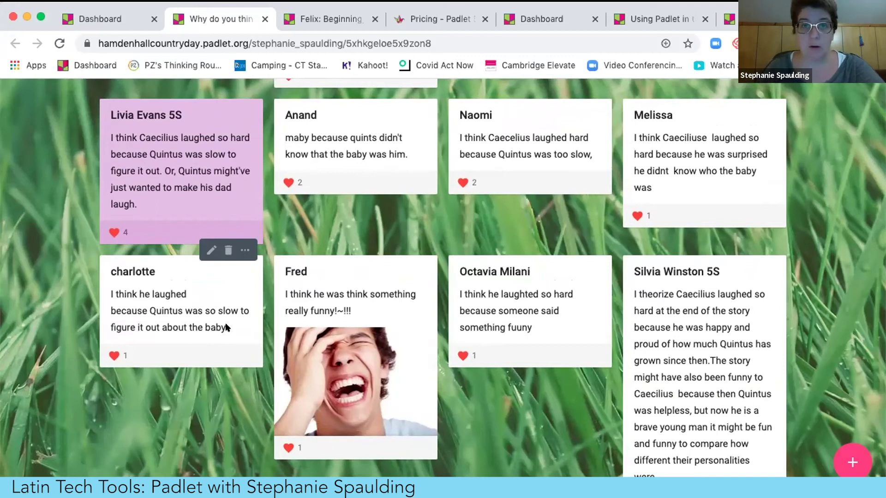
{"action": "scroll", "coordinate": [226, 327], "scroll_direction": "down", "scroll_amount": 1}
{"action": "scroll", "coordinate": [225, 172], "scroll_direction": "up", "scroll_amount": 6}
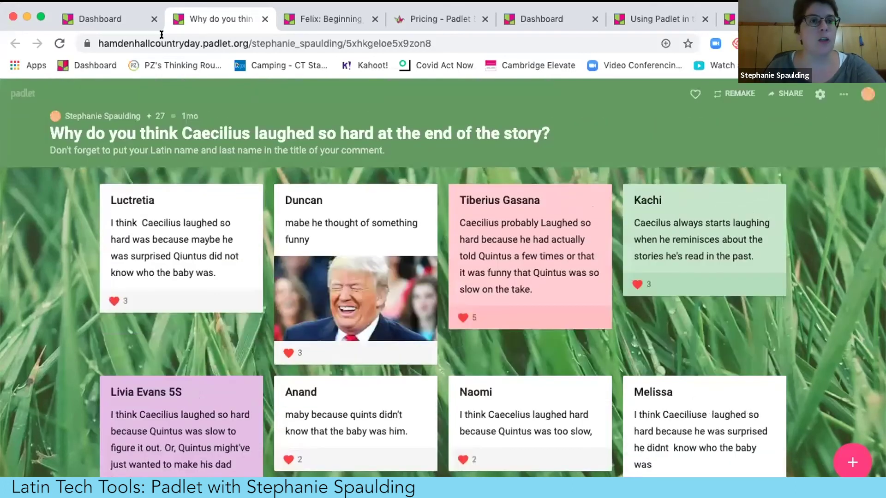
Open the Fantastical Creature Sidekicks padlet from the school dashboard and return to the dashboard
{"action": "left_click", "coordinate": [106, 18]}
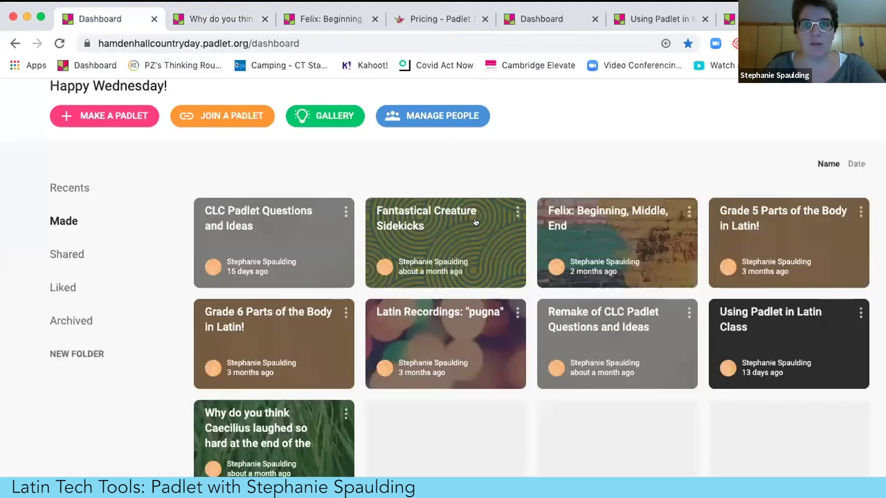
{"action": "left_click", "coordinate": [479, 221]}
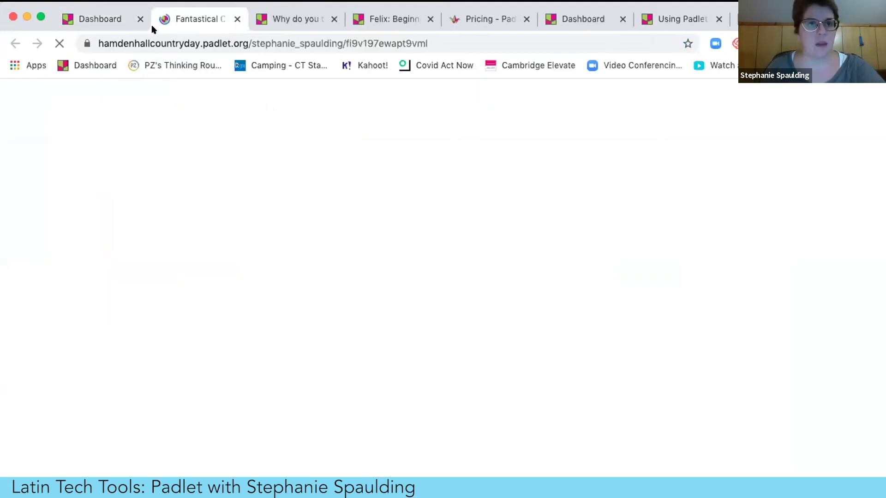
{"action": "left_click", "coordinate": [106, 19]}
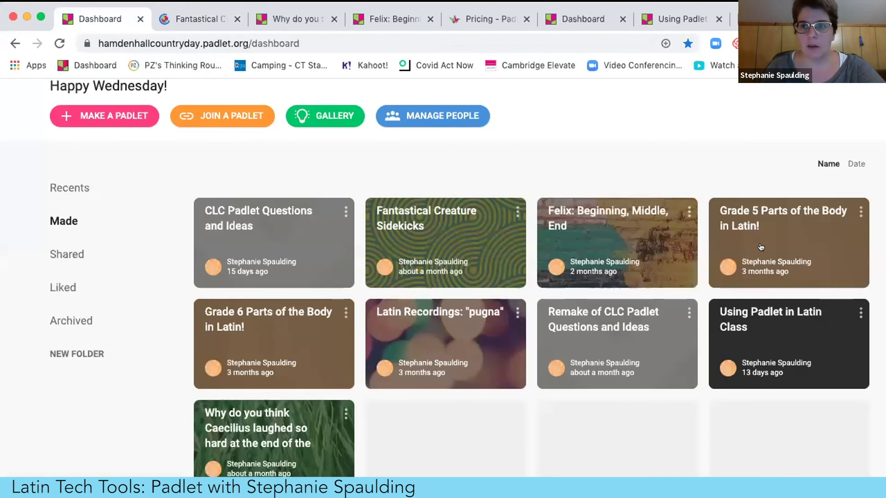
Open the Grade 5 Parts of the Body in Latin! padlet from the school dashboard and look over the student photo posts
{"action": "left_click", "coordinate": [761, 247]}
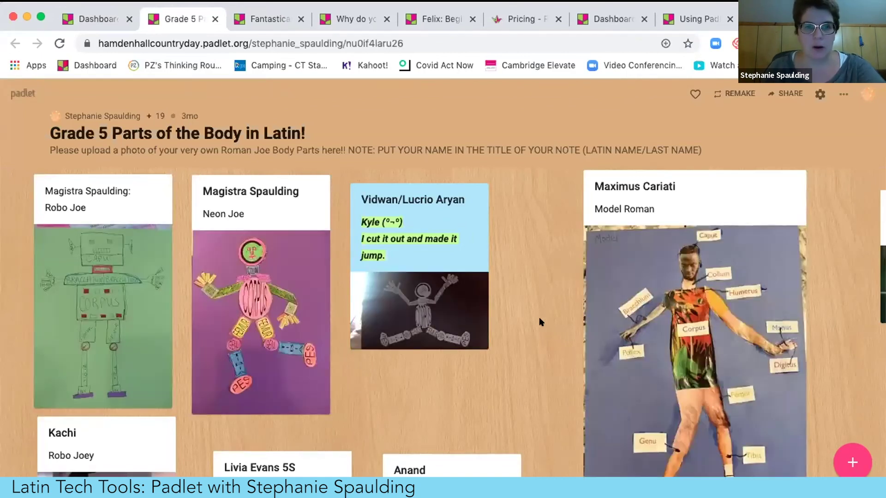
{"action": "scroll", "coordinate": [541, 322], "scroll_direction": "down", "scroll_amount": 3}
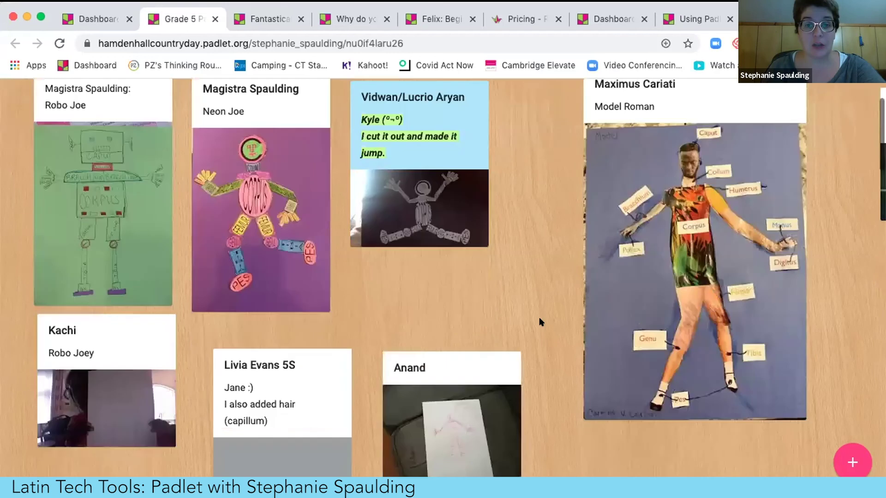
{"action": "scroll", "coordinate": [542, 321], "scroll_direction": "down", "scroll_amount": 7}
{"action": "scroll", "coordinate": [541, 321], "scroll_direction": "up", "scroll_amount": 2}
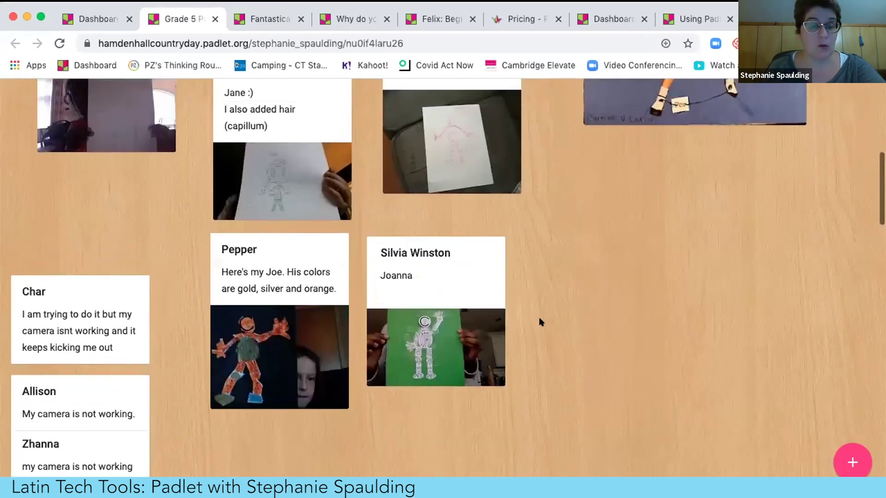
{"action": "scroll", "coordinate": [541, 322], "scroll_direction": "up", "scroll_amount": 5}
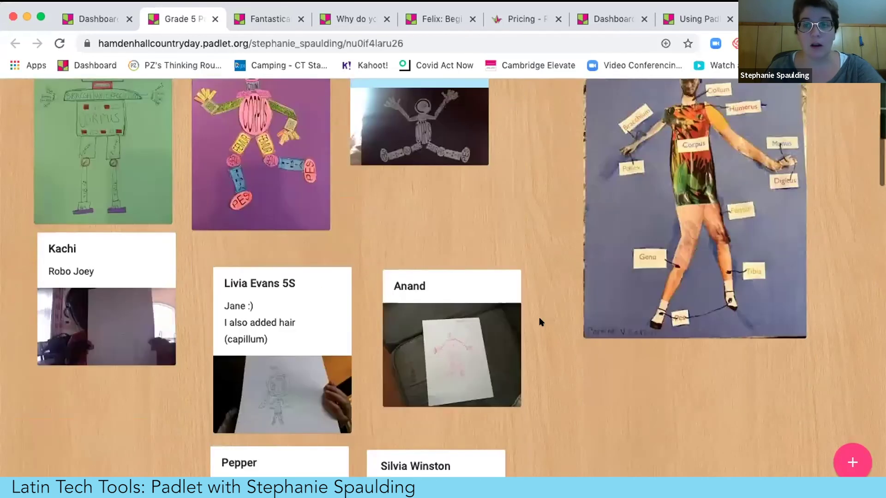
{"action": "scroll", "coordinate": [542, 321], "scroll_direction": "up", "scroll_amount": 2}
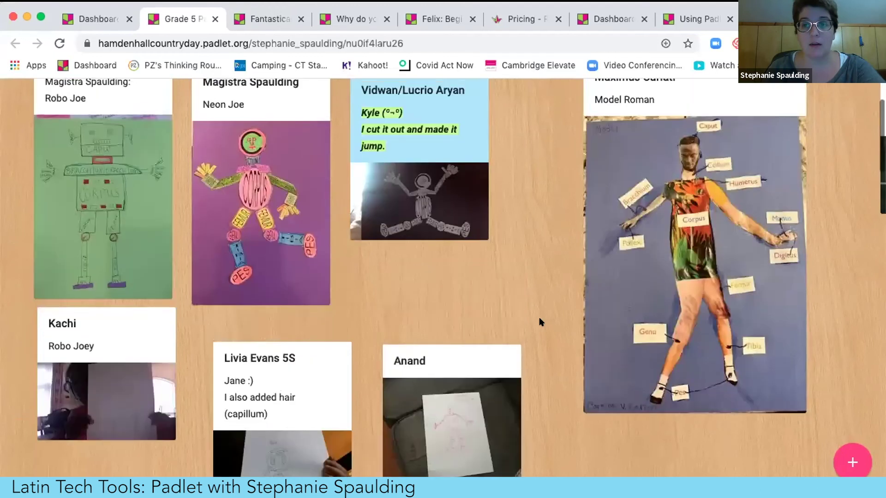
{"action": "scroll", "coordinate": [474, 245], "scroll_direction": "up", "scroll_amount": 3}
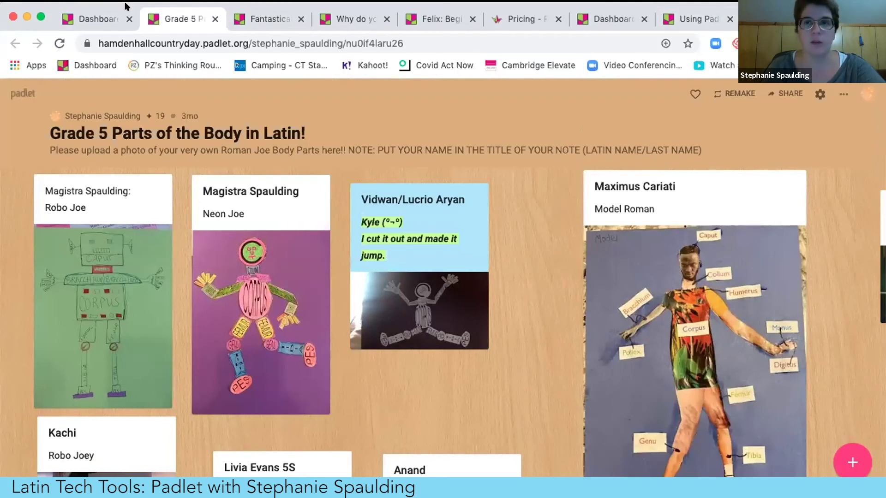
Revisit the Using Padlet in the Latin Classroom board and bring up the Padlet pricing page with the school and teacher plans
{"action": "left_click", "coordinate": [671, 22]}
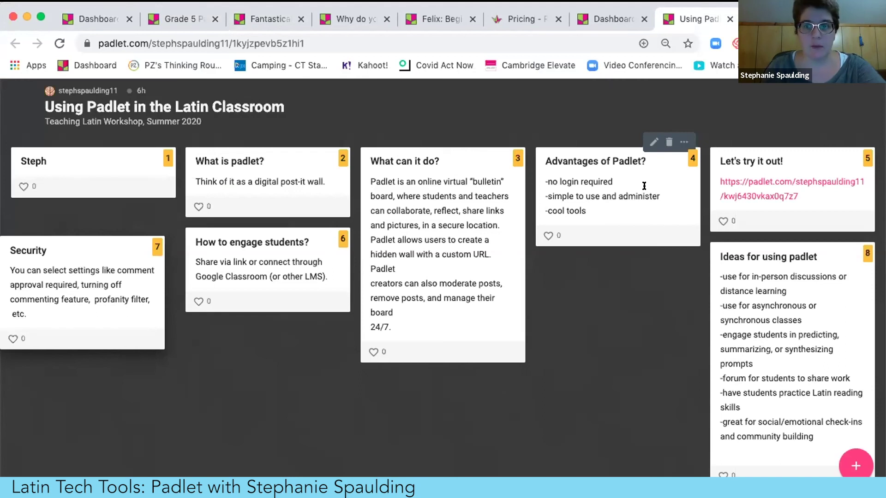
{"action": "left_click", "coordinate": [514, 21]}
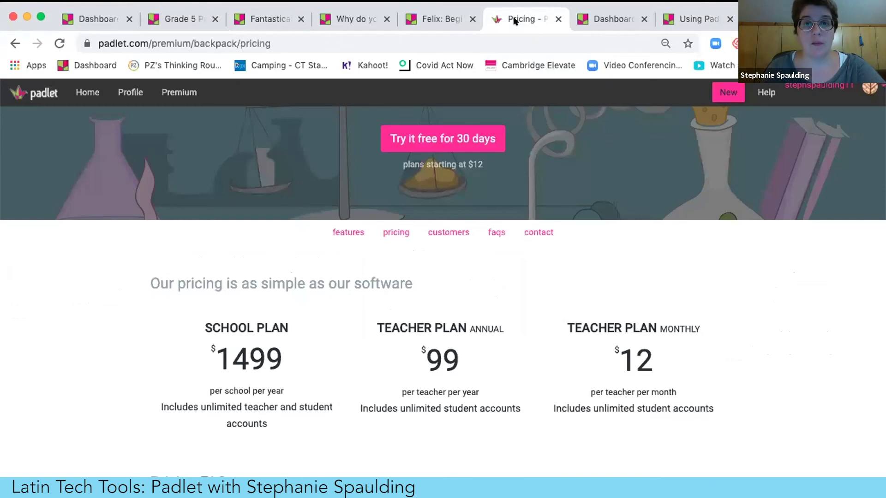